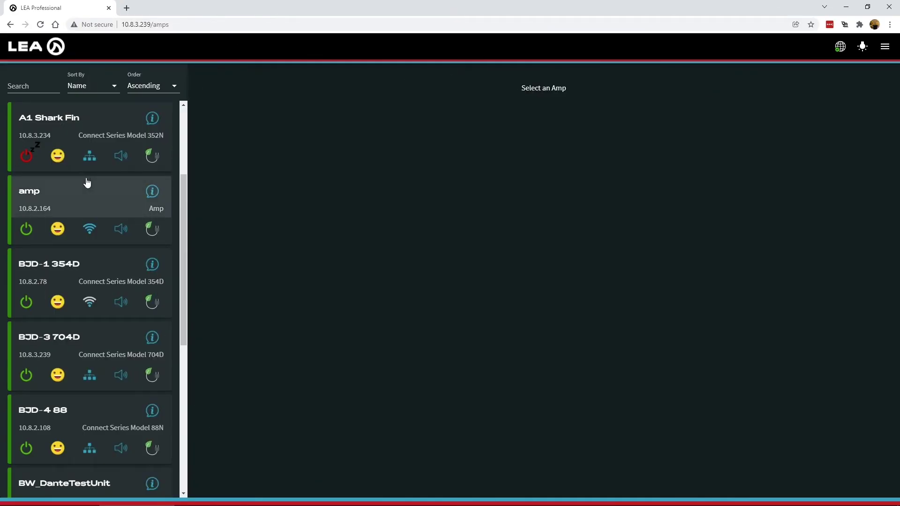
scroll(102, 188, "down", 2)
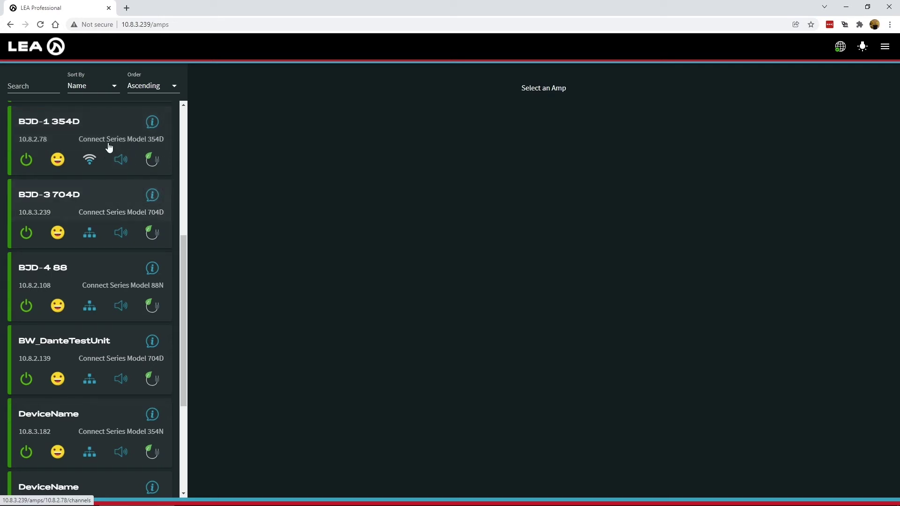
left_click(94, 91)
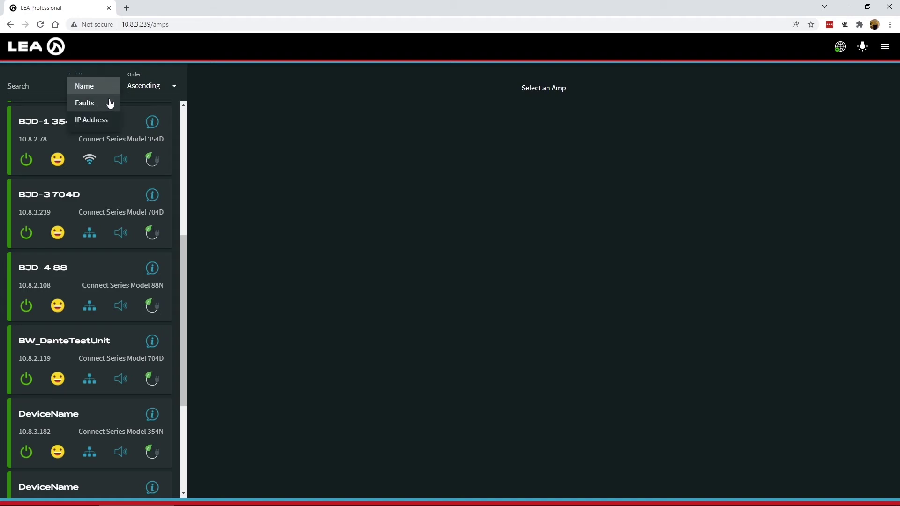
left_click(134, 101)
left_click(142, 92)
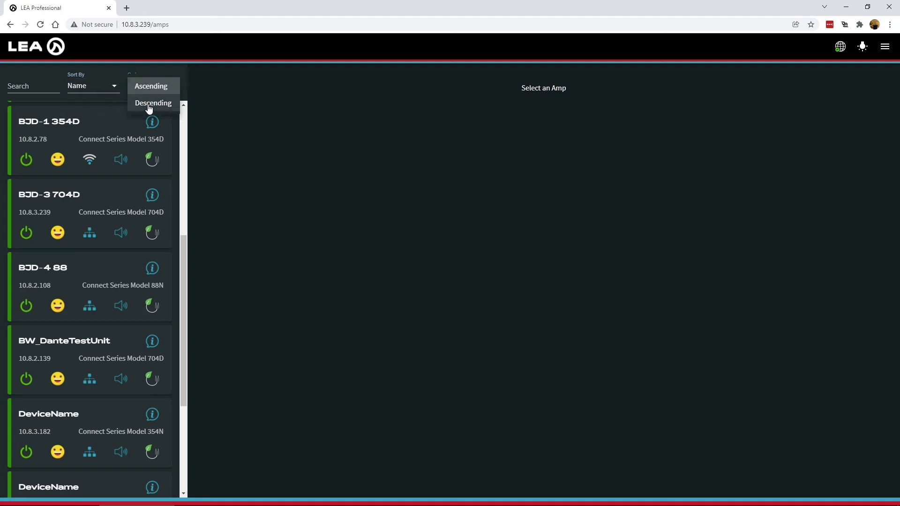
left_click(110, 101)
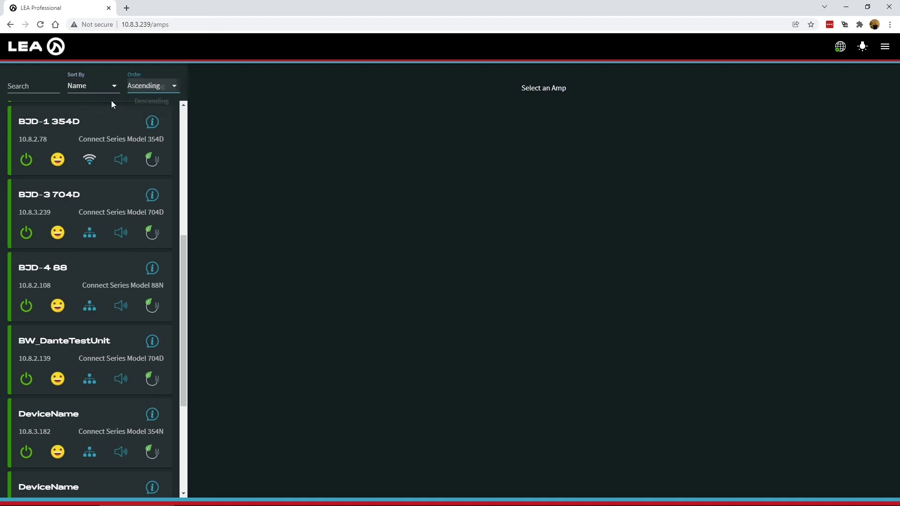
left_click(102, 94)
left_click(92, 117)
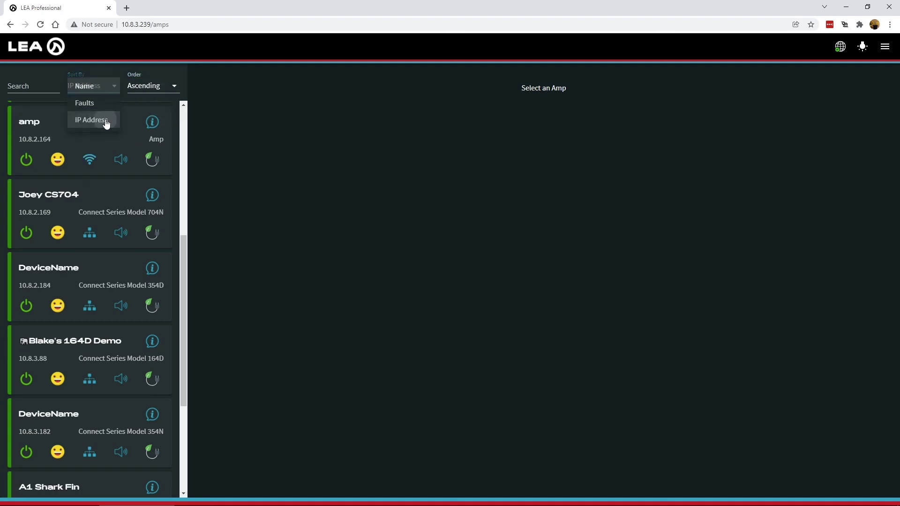
left_click(147, 87)
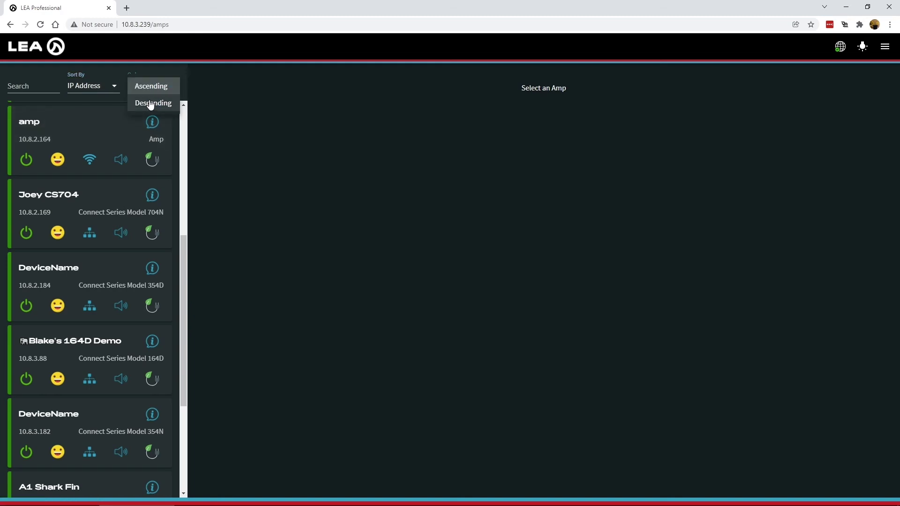
left_click(149, 105)
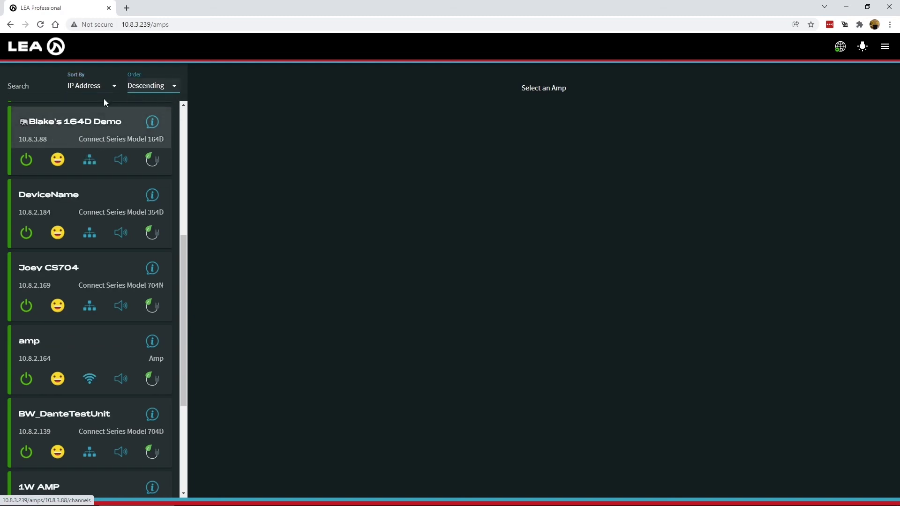
left_click(104, 86)
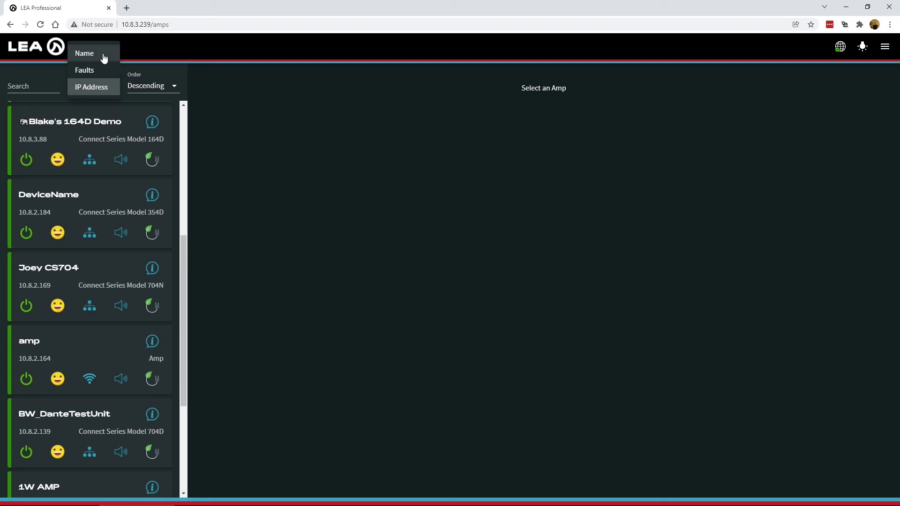
left_click(103, 58)
left_click(159, 85)
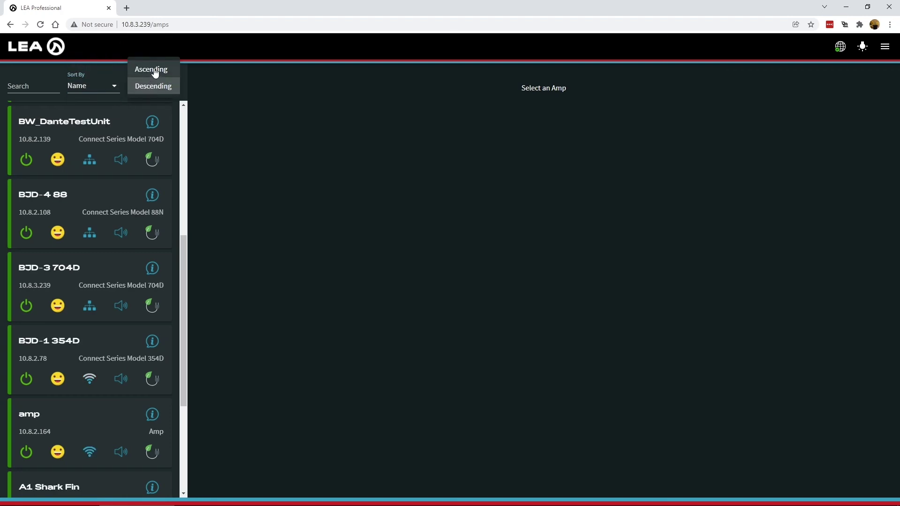
left_click(154, 72)
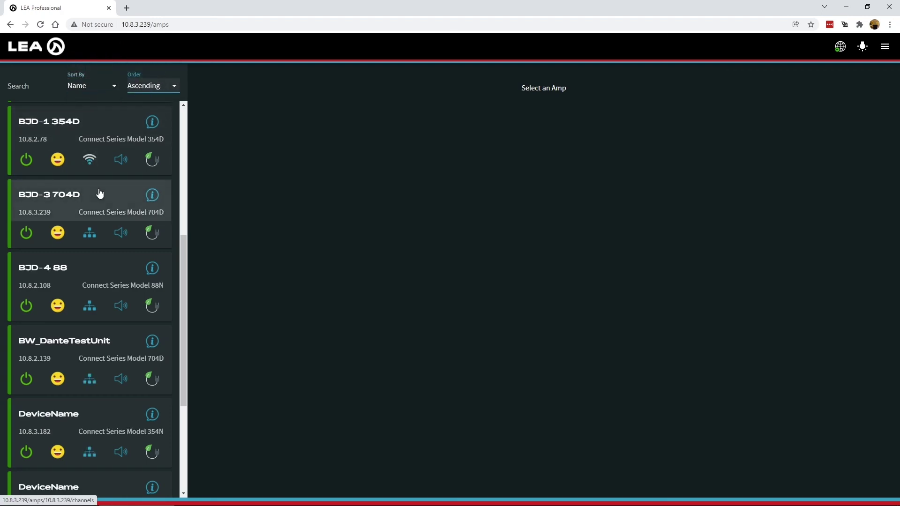